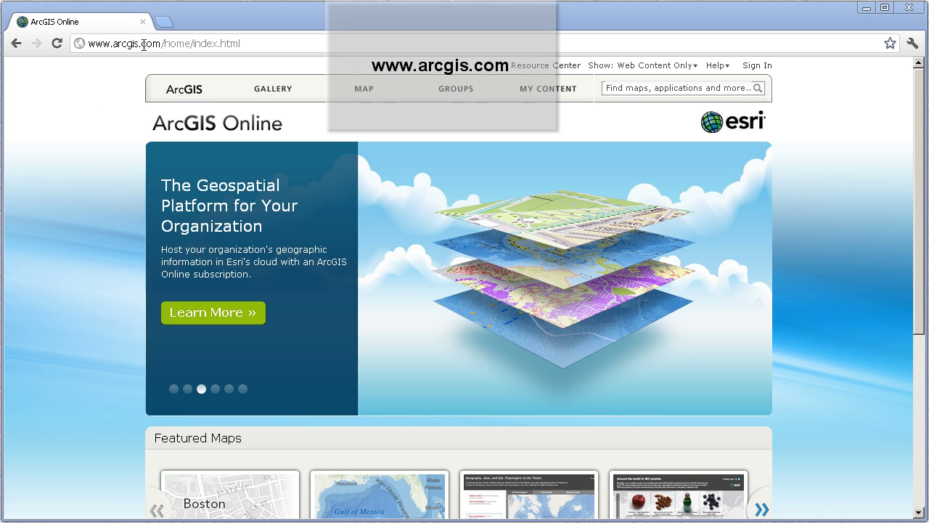
# Search all ArcGIS Online content for "world bank population"
pyautogui.click(694, 86)
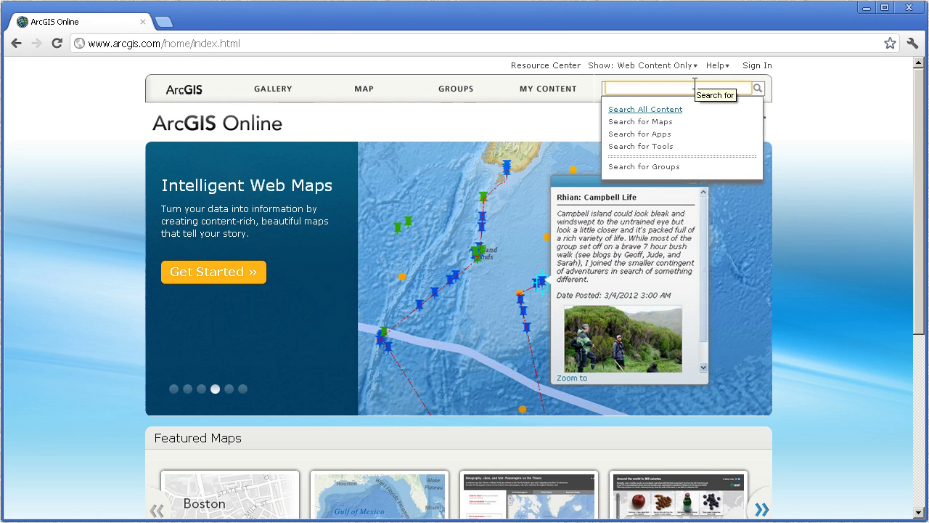
pyautogui.write('world bank population')
pyautogui.press('Return')
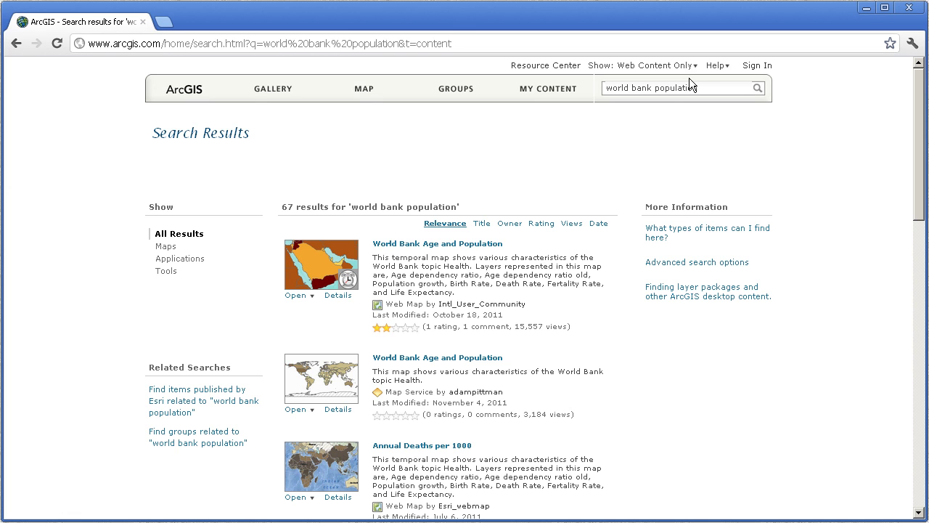
# Open the World Bank Age and Population web map by Intl_User_Community in the ArcGIS.com map viewer, discarding the current map's unsaved changes
pyautogui.click(312, 296)
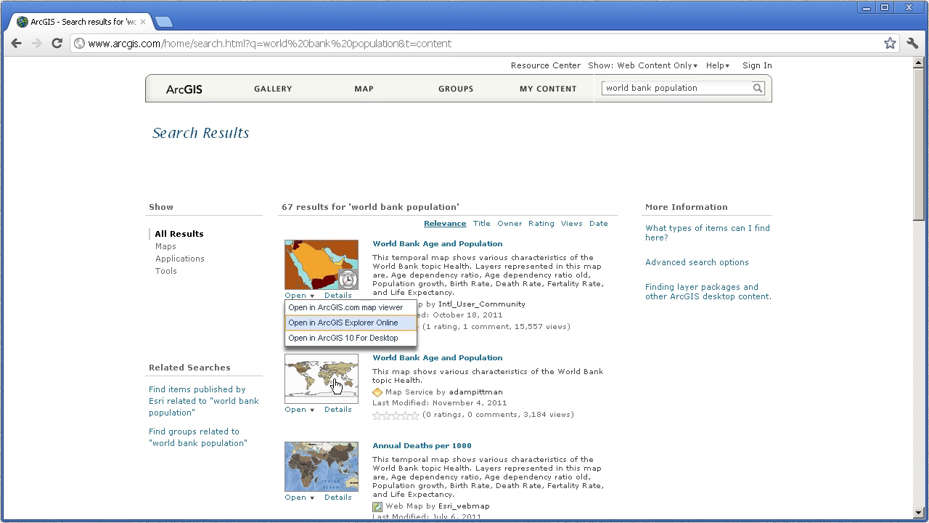
pyautogui.click(314, 307)
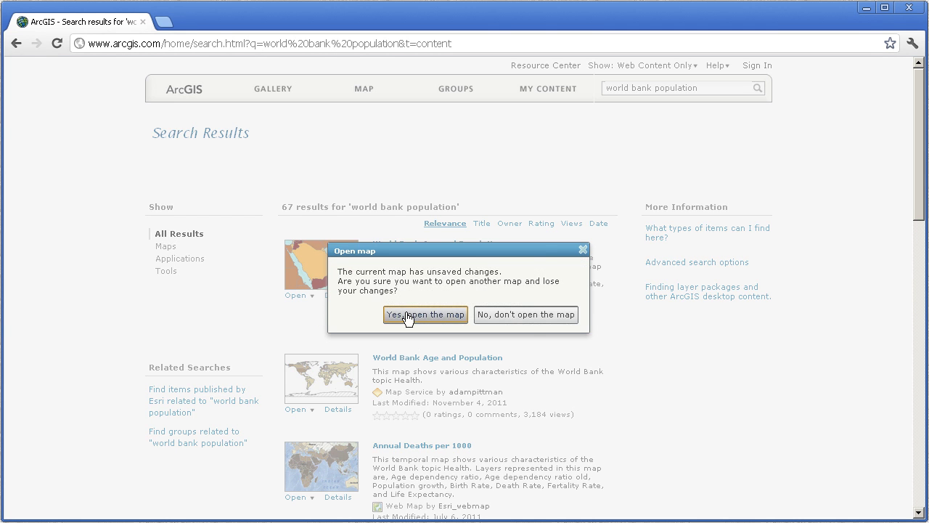
pyautogui.click(443, 315)
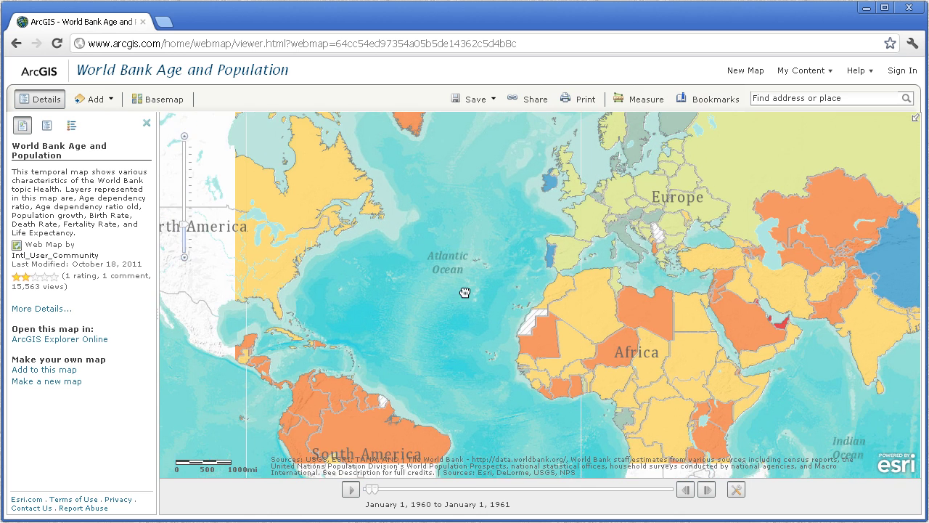
# Display the map legend and inspect Libya's annual population growth records, dismissing the pop-up when done
pyautogui.click(71, 126)
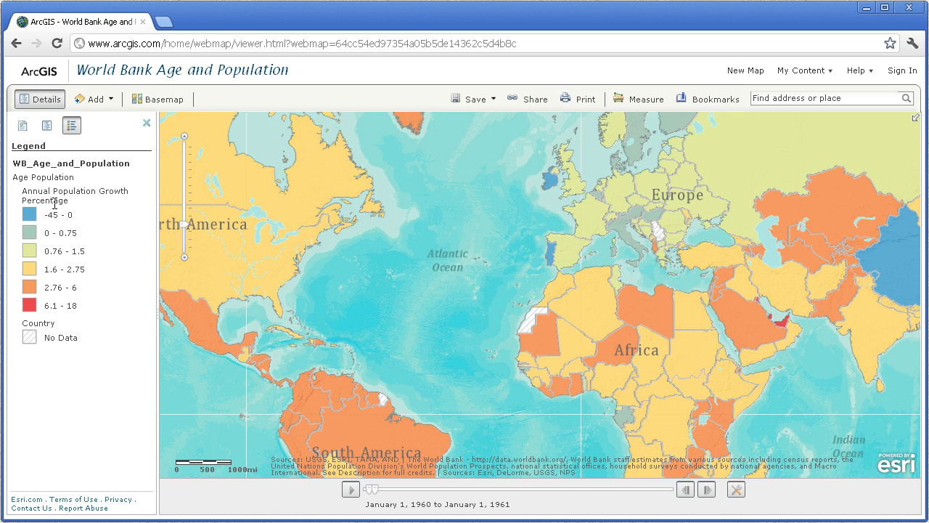
pyautogui.moveTo(287, 290); pyautogui.dragTo(358, 210)
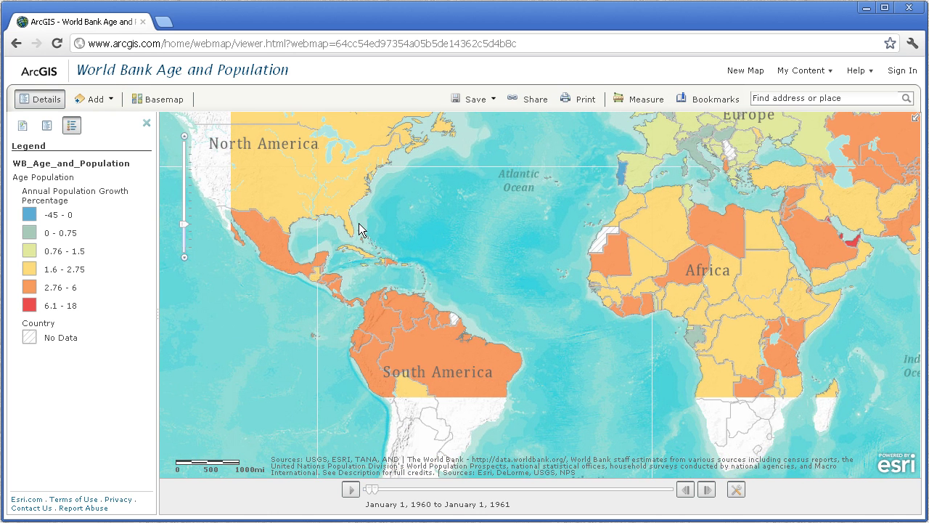
pyautogui.moveTo(573, 325); pyautogui.dragTo(409, 335)
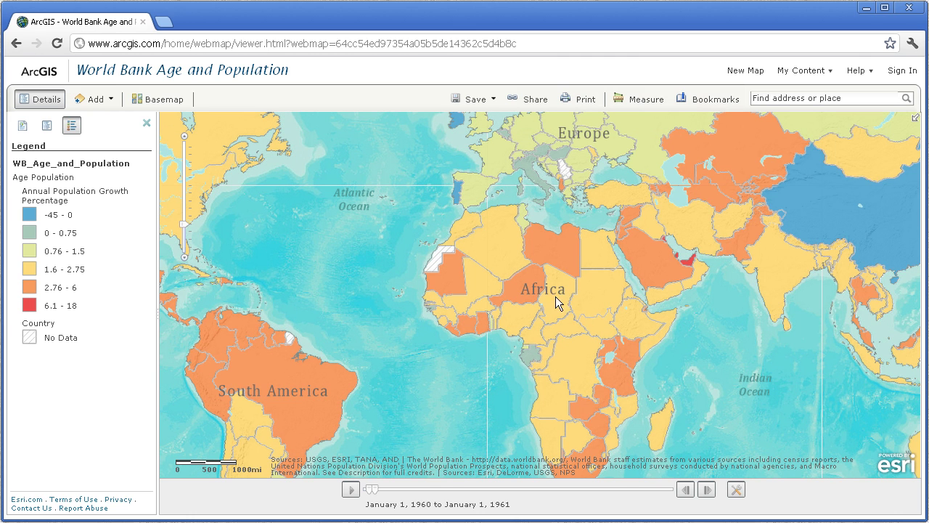
pyautogui.click(556, 247)
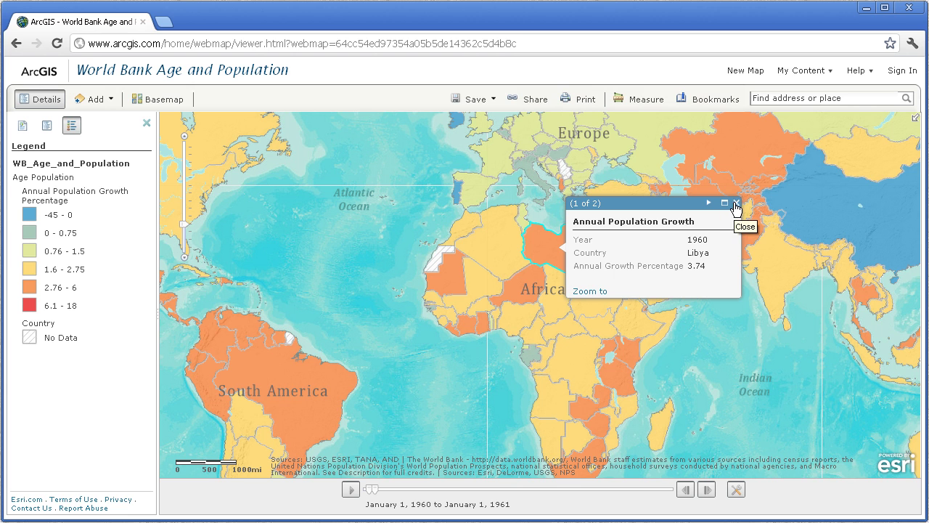
pyautogui.click(708, 204)
pyautogui.click(735, 203)
# Extend the map's time span to 1960 to 2010 and examine population growth across Europe, Africa and Asia
pyautogui.moveTo(378, 492); pyautogui.dragTo(700, 508)
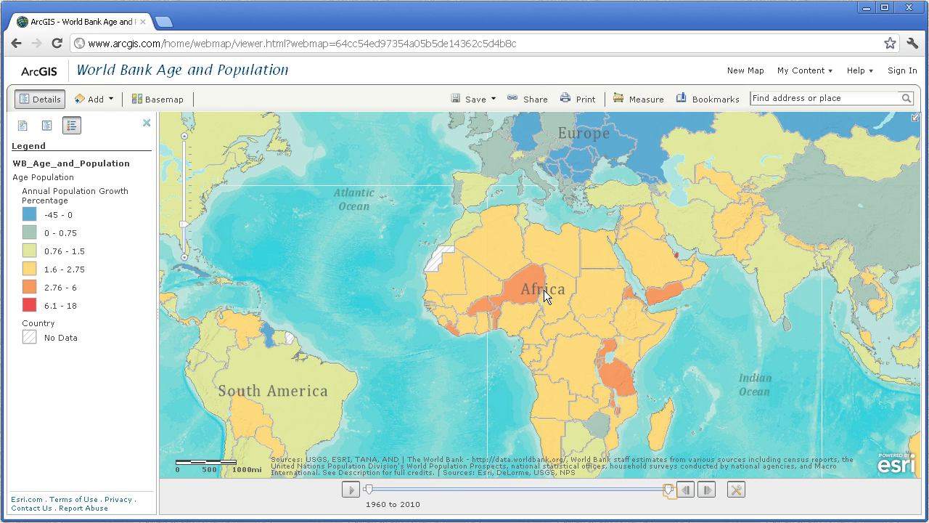
pyautogui.moveTo(546, 292); pyautogui.dragTo(533, 367)
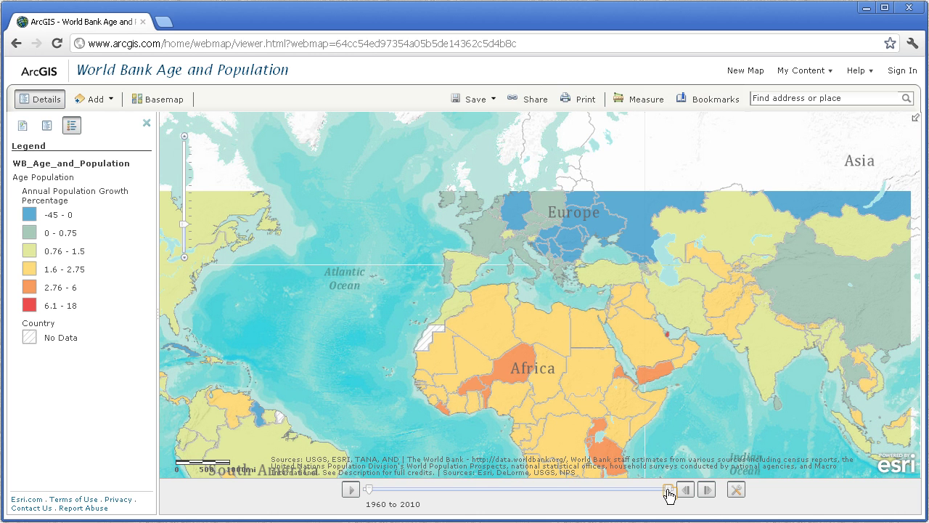
pyautogui.moveTo(690, 359); pyautogui.dragTo(559, 346)
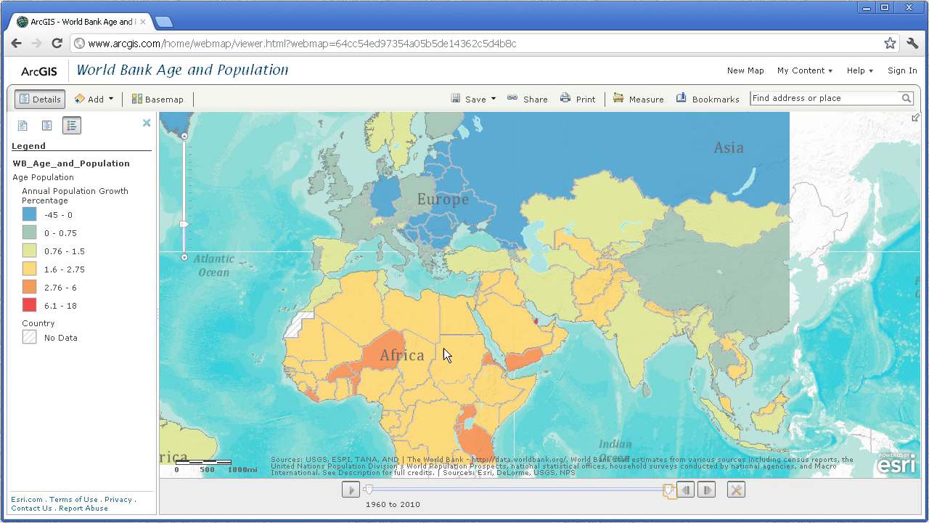
pyautogui.moveTo(352, 319); pyautogui.dragTo(568, 324)
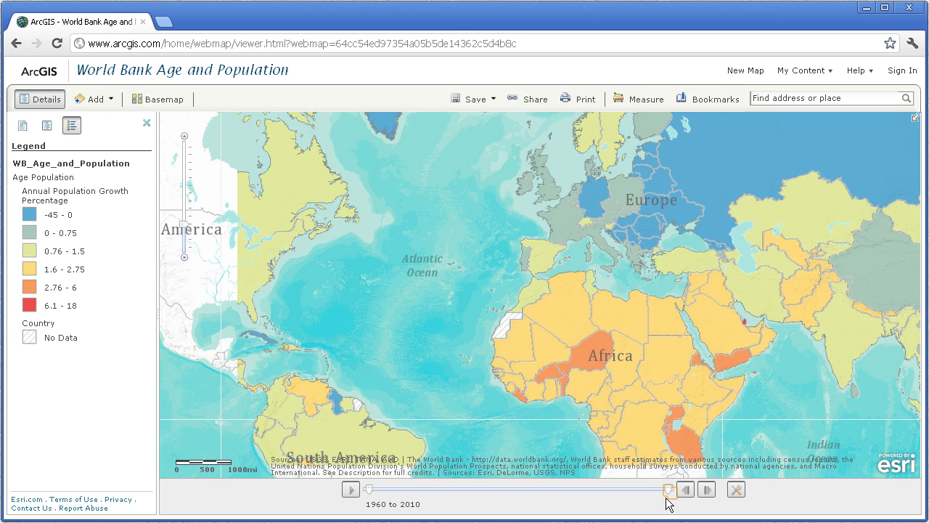
# Set the time span back to January 1, 1960 to January 1, 1961 and compare growth across the continents
pyautogui.moveTo(668, 491); pyautogui.dragTo(396, 501)
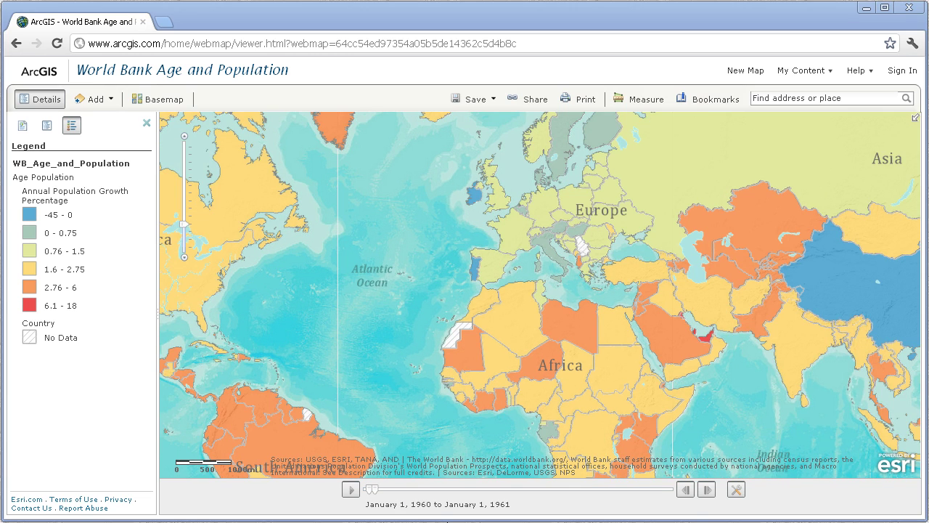
pyautogui.moveTo(643, 328); pyautogui.dragTo(560, 339)
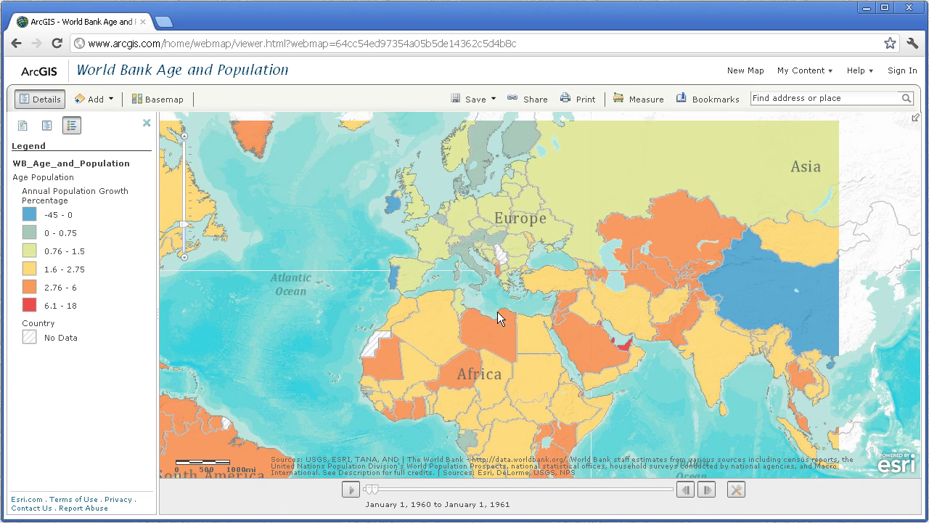
pyautogui.moveTo(500, 386); pyautogui.dragTo(557, 381)
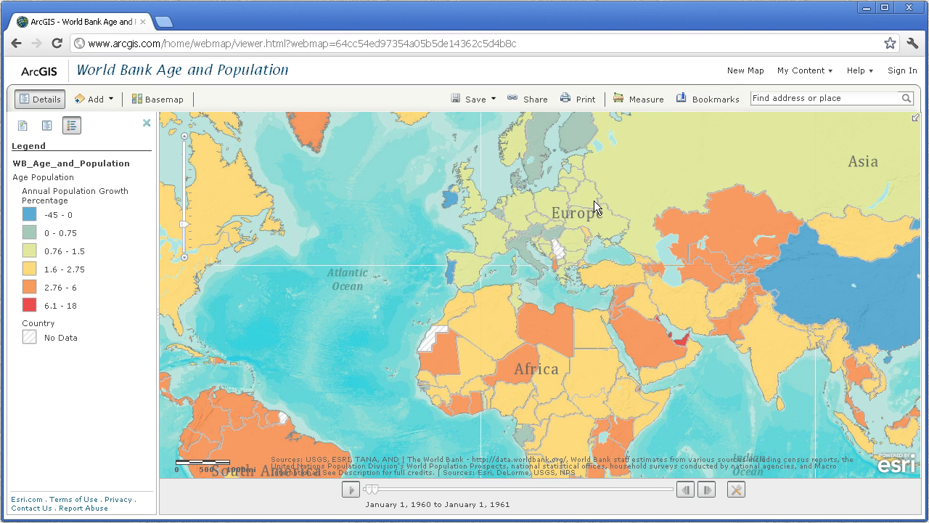
pyautogui.moveTo(633, 223); pyautogui.dragTo(520, 232)
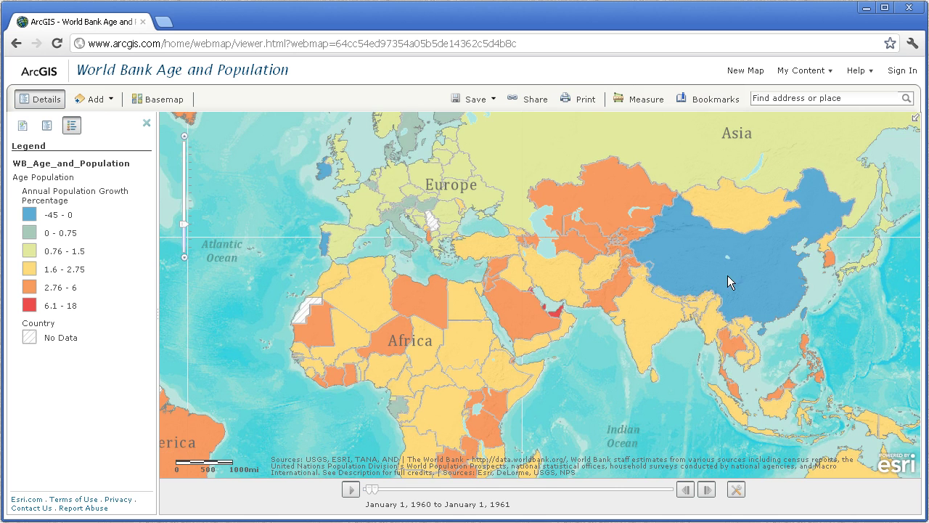
pyautogui.moveTo(638, 319); pyautogui.dragTo(724, 230)
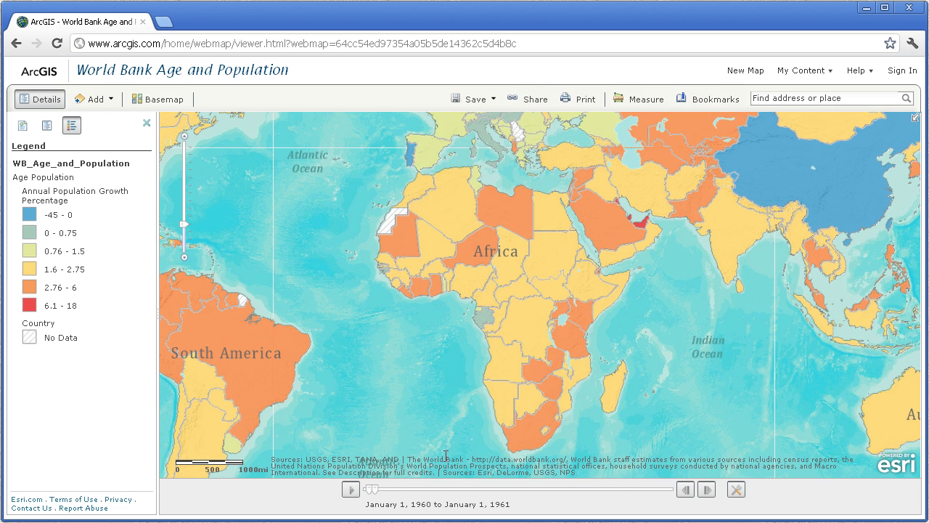
# Set the time span to 1960 to 2010 again and examine growth around Africa, Europe and South America
pyautogui.moveTo(373, 490); pyautogui.dragTo(669, 491)
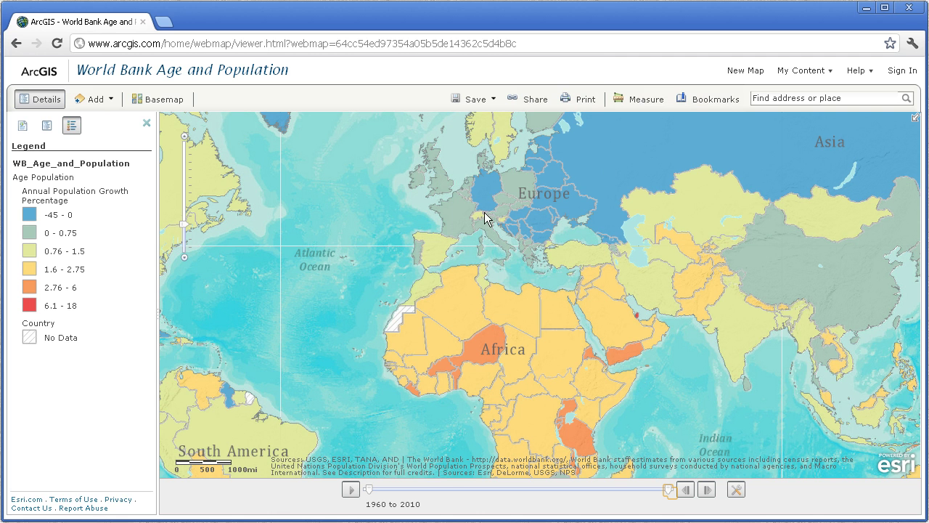
pyautogui.moveTo(534, 366); pyautogui.dragTo(556, 284)
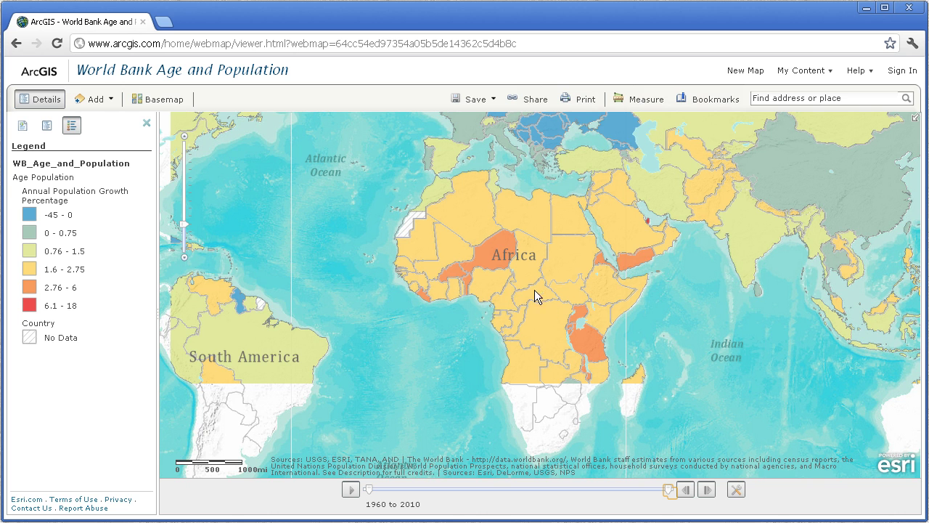
pyautogui.moveTo(600, 288); pyautogui.dragTo(578, 302)
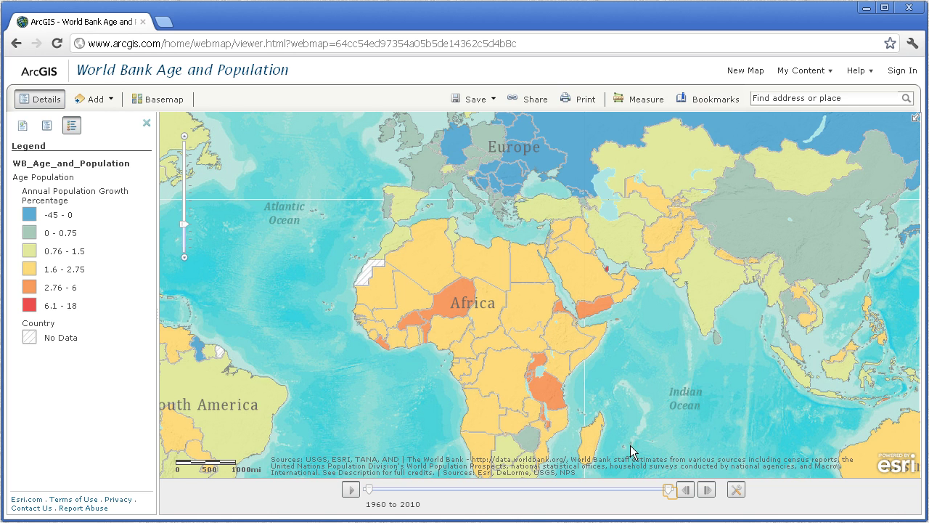
pyautogui.moveTo(540, 317); pyautogui.dragTo(661, 334)
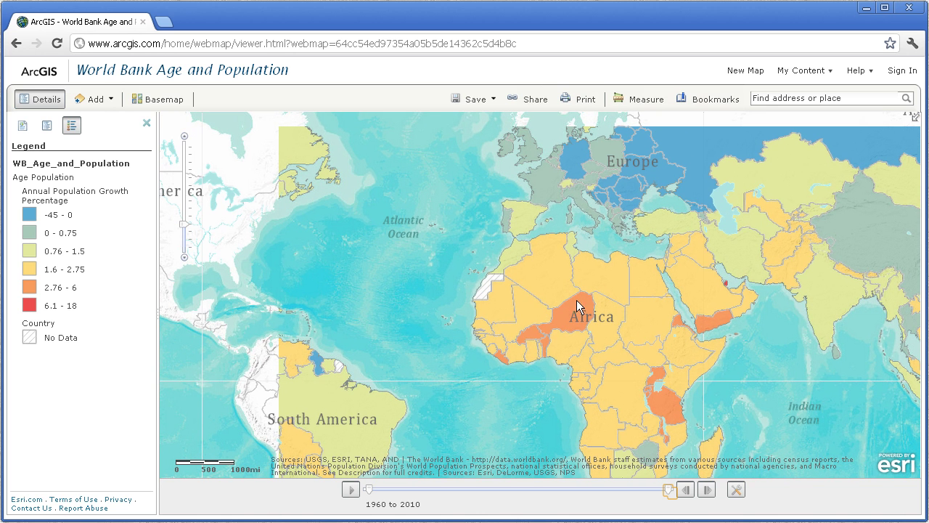
# Page through Germany's yearly population growth records from 1960 onward, dismissing the pop-up when done
pyautogui.click(567, 167)
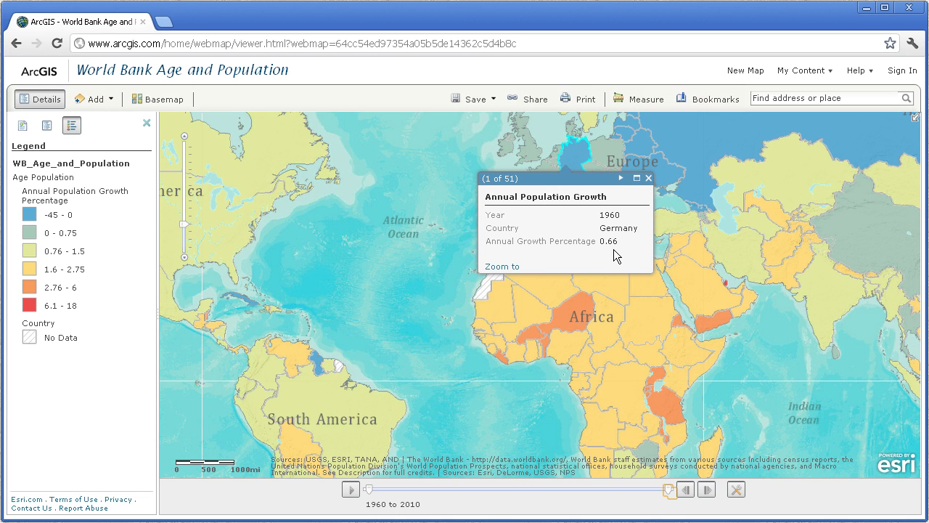
pyautogui.click(621, 178)
pyautogui.click(621, 178)
pyautogui.click(621, 178)
pyautogui.click(620, 178)
pyautogui.click(621, 178)
pyautogui.click(621, 178)
pyautogui.click(620, 178)
pyautogui.click(621, 178)
pyautogui.click(620, 177)
pyautogui.click(621, 178)
pyautogui.click(621, 178)
pyautogui.click(621, 178)
pyautogui.click(620, 178)
pyautogui.click(621, 177)
pyautogui.click(620, 178)
pyautogui.click(621, 178)
pyautogui.click(621, 178)
pyautogui.click(621, 178)
pyautogui.click(621, 177)
pyautogui.click(620, 177)
pyautogui.click(621, 178)
pyautogui.click(620, 177)
pyautogui.click(620, 178)
pyautogui.click(621, 178)
pyautogui.click(621, 178)
pyautogui.click(621, 178)
pyautogui.click(620, 178)
pyautogui.click(609, 178)
pyautogui.click(609, 178)
pyautogui.click(620, 179)
pyautogui.click(647, 178)
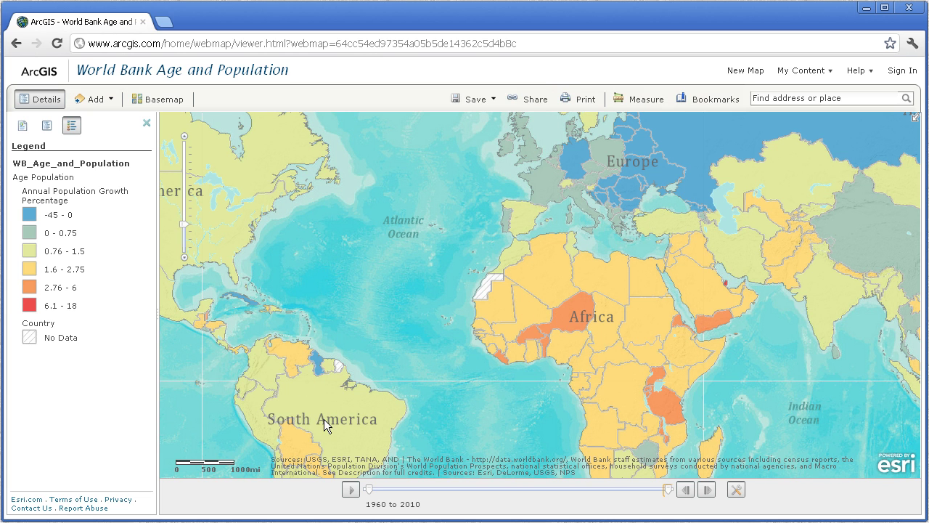
# Page through Brazil's yearly population growth records from 1960 onward, dismissing the pop-up when done
pyautogui.moveTo(319, 403); pyautogui.dragTo(321, 400)
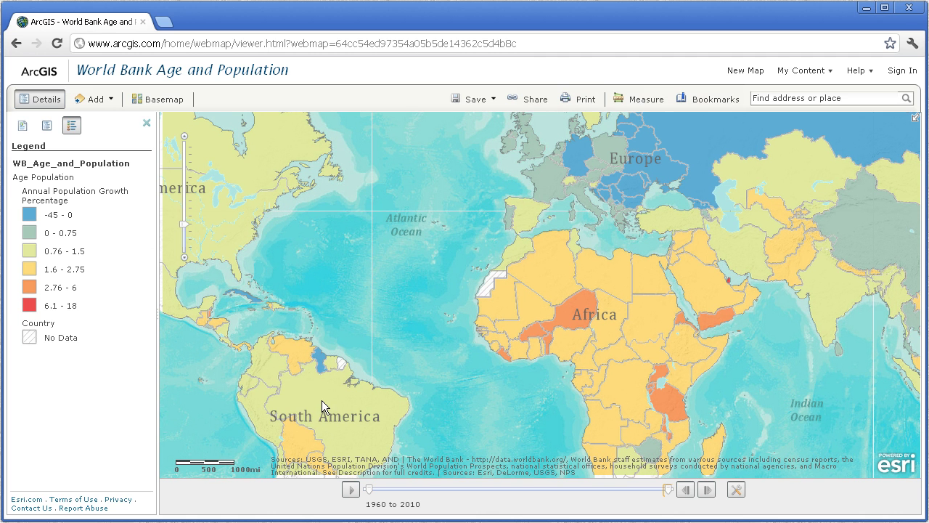
pyautogui.click(325, 403)
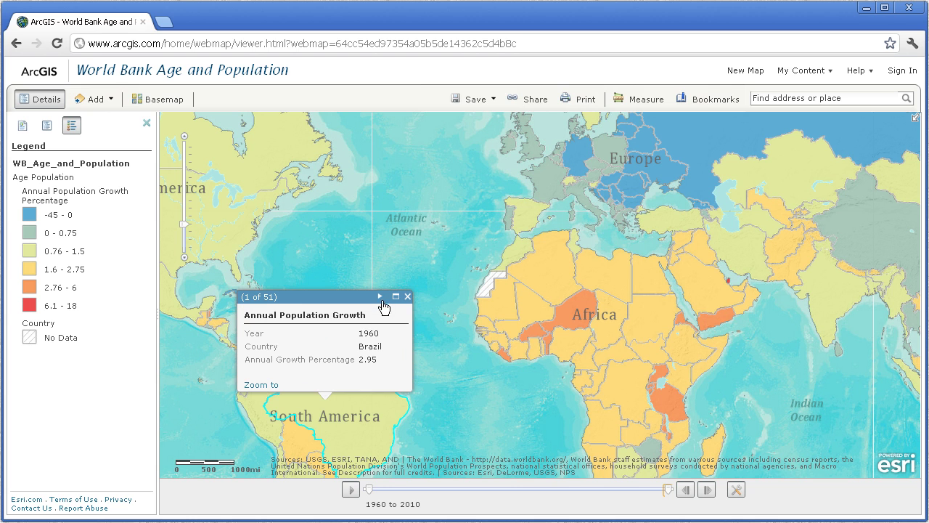
pyautogui.click(382, 300)
pyautogui.click(381, 299)
pyautogui.click(382, 301)
pyautogui.click(383, 302)
pyautogui.click(381, 300)
pyautogui.click(381, 300)
pyautogui.click(381, 301)
pyautogui.click(381, 300)
pyautogui.click(380, 302)
pyautogui.click(380, 302)
pyautogui.click(380, 302)
pyautogui.click(380, 302)
pyautogui.click(379, 302)
pyautogui.click(380, 302)
pyautogui.click(380, 302)
pyautogui.click(380, 302)
pyautogui.click(380, 302)
pyautogui.click(380, 302)
pyautogui.click(379, 302)
pyautogui.click(379, 302)
pyautogui.doubleClick(379, 302)
pyautogui.doubleClick(380, 302)
pyautogui.click(380, 302)
pyautogui.doubleClick(380, 302)
pyautogui.doubleClick(379, 303)
pyautogui.click(380, 302)
pyautogui.doubleClick(379, 297)
pyautogui.click(379, 298)
pyautogui.click(369, 298)
pyautogui.click(408, 297)
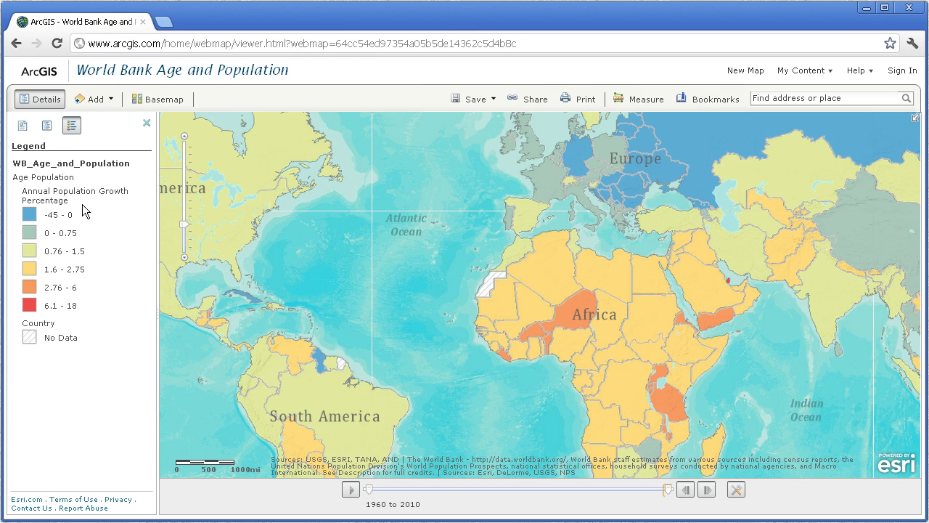
# Under Age Population, turn off Annual Population Growth Percentage and turn on Annual Births per 1000, showing its legend
pyautogui.click(46, 125)
pyautogui.click(66, 165)
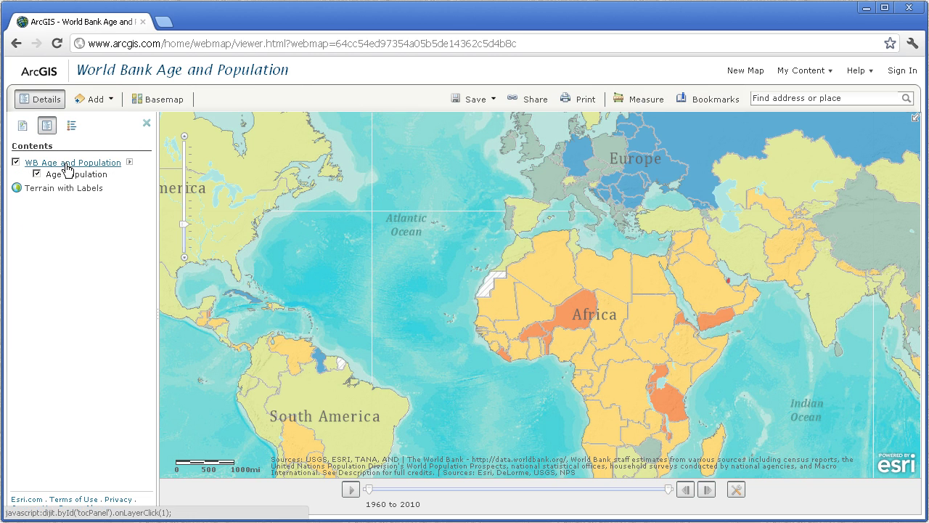
pyautogui.click(65, 176)
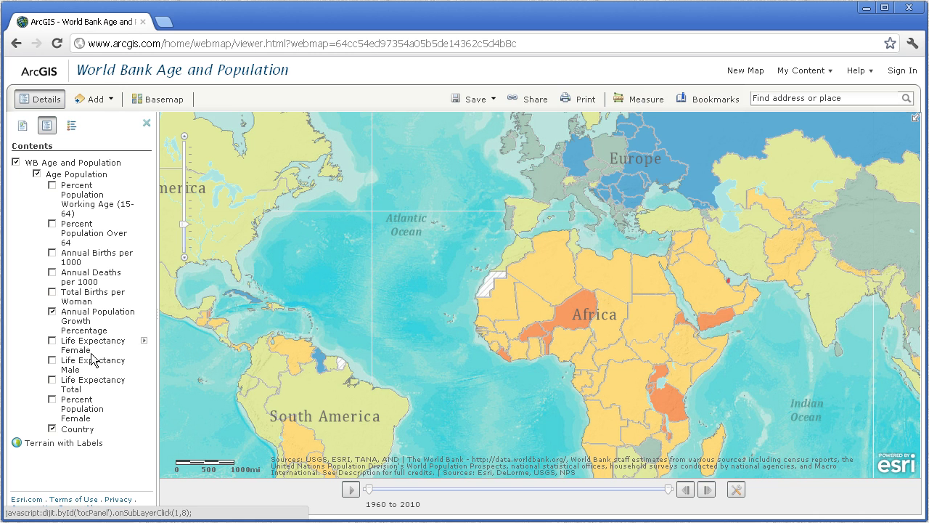
pyautogui.click(51, 312)
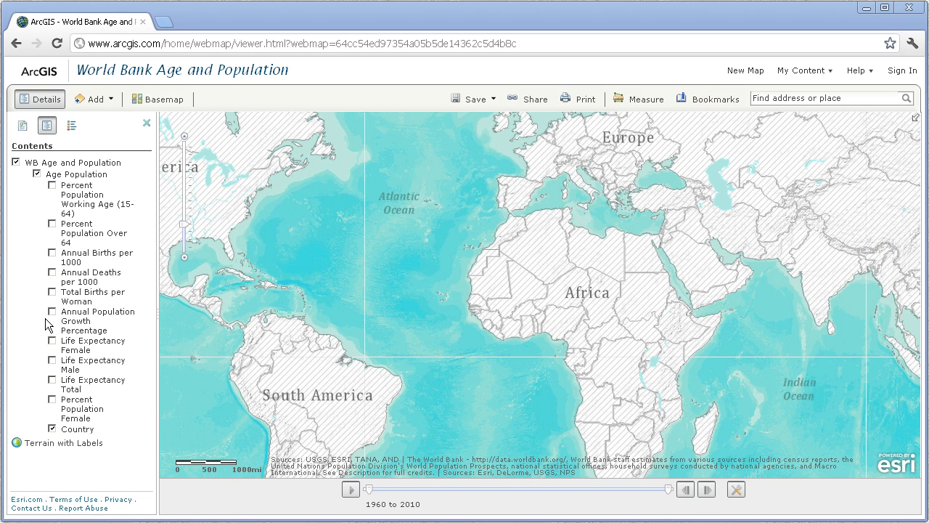
pyautogui.click(53, 254)
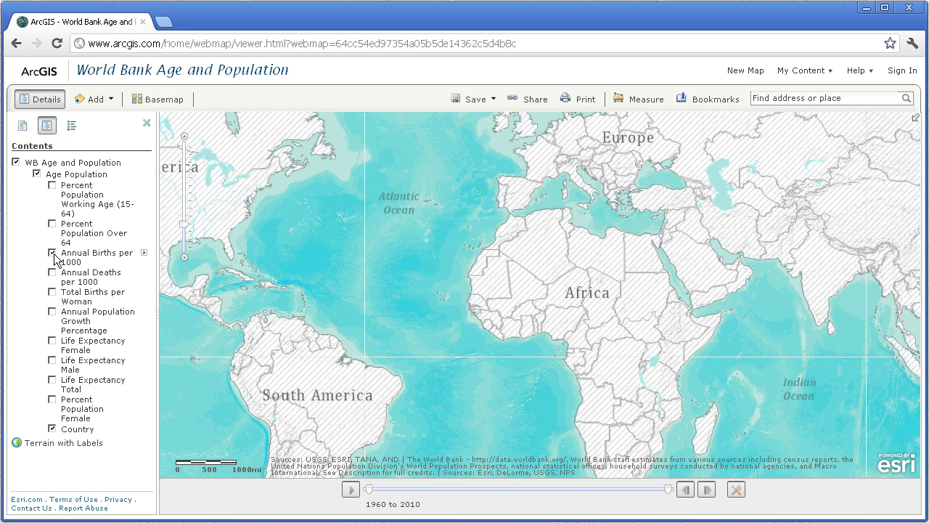
pyautogui.click(71, 129)
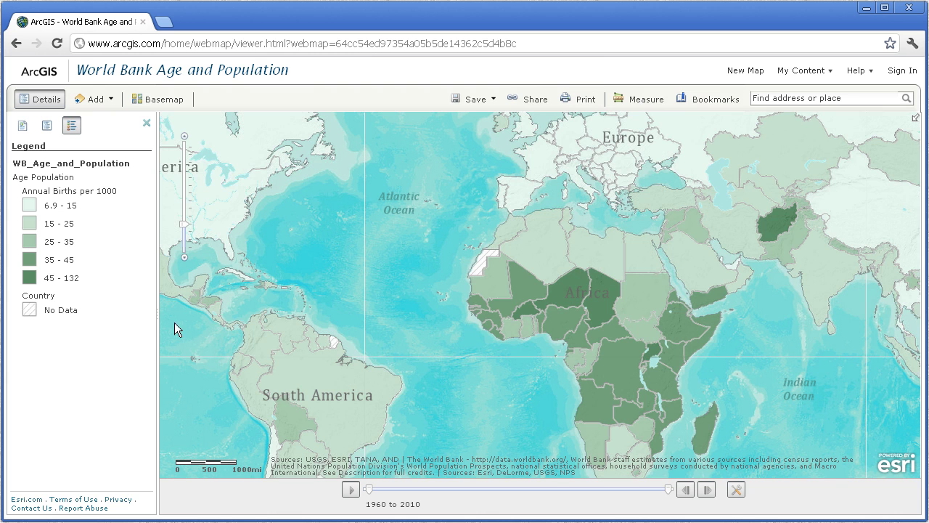
# Page through Niger's yearly Annual Births per 1000 records from 1960 onward, dismissing the pop-up when done
pyautogui.click(578, 298)
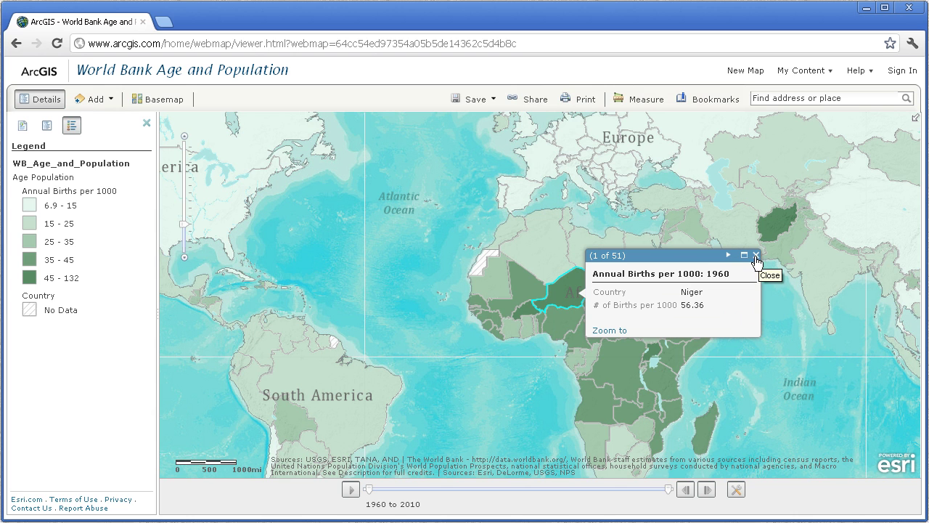
pyautogui.click(729, 255)
pyautogui.click(729, 255)
pyautogui.click(729, 255)
pyautogui.click(729, 256)
pyautogui.click(729, 255)
pyautogui.click(729, 255)
pyautogui.click(729, 256)
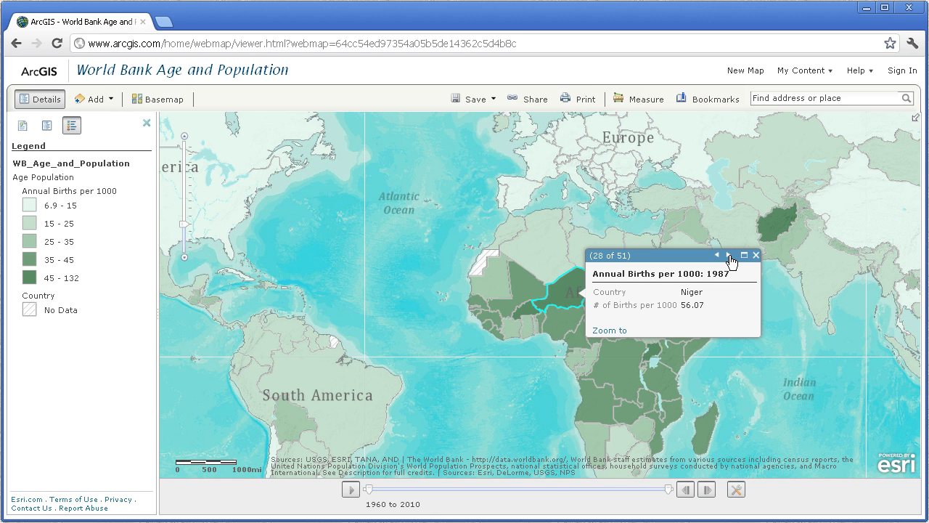
pyautogui.click(729, 255)
pyautogui.click(729, 256)
pyautogui.click(729, 256)
pyautogui.click(729, 255)
pyautogui.click(729, 255)
pyautogui.click(729, 255)
pyautogui.click(728, 255)
pyautogui.click(729, 255)
pyautogui.click(729, 255)
pyautogui.click(729, 255)
pyautogui.click(729, 256)
pyautogui.click(756, 255)
# Page through Germany's yearly Annual Births per 1000 records from 1960 onward, dismissing the pop-up when done
pyautogui.click(565, 137)
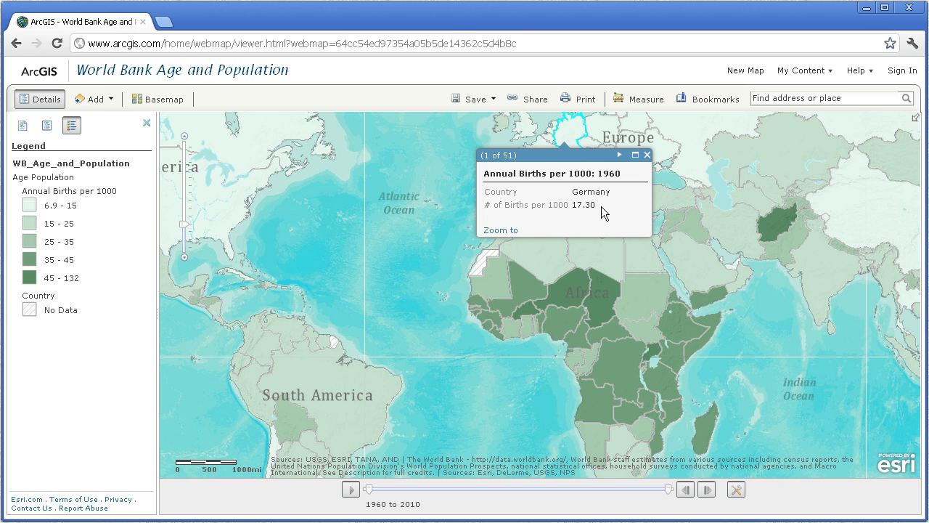
pyautogui.click(620, 155)
pyautogui.click(620, 155)
pyautogui.click(620, 155)
pyautogui.doubleClick(619, 155)
pyautogui.click(619, 154)
pyautogui.doubleClick(620, 155)
pyautogui.click(619, 154)
pyautogui.click(620, 155)
pyautogui.doubleClick(619, 155)
pyautogui.click(619, 155)
pyautogui.doubleClick(619, 155)
pyautogui.click(619, 154)
pyautogui.doubleClick(619, 155)
pyautogui.click(619, 155)
pyautogui.doubleClick(620, 155)
pyautogui.click(619, 155)
pyautogui.doubleClick(619, 154)
pyautogui.click(619, 155)
pyautogui.doubleClick(619, 154)
pyautogui.click(619, 154)
pyautogui.doubleClick(619, 154)
pyautogui.doubleClick(619, 155)
pyautogui.click(610, 158)
pyautogui.click(647, 156)
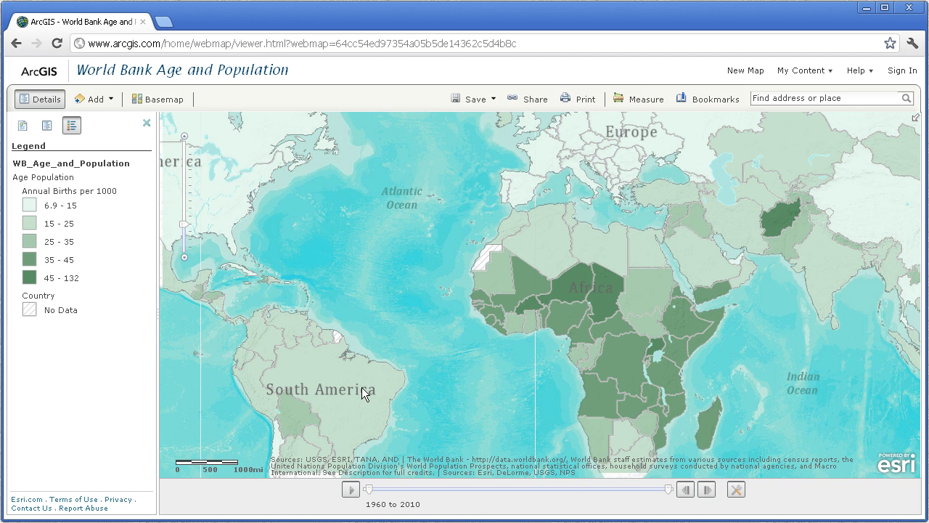
# Page through Brazil's yearly Annual Births per 1000 records from 1960 onward, dismissing the pop-up when done
pyautogui.click(362, 387)
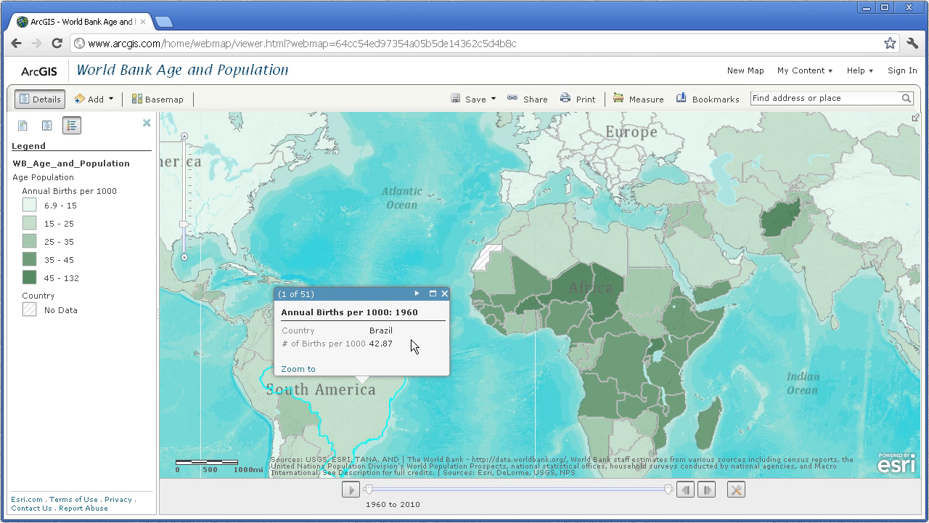
pyautogui.click(418, 294)
pyautogui.click(418, 294)
pyautogui.click(417, 294)
pyautogui.click(418, 294)
pyautogui.click(418, 294)
pyautogui.click(417, 294)
pyautogui.click(418, 294)
pyautogui.click(417, 294)
pyautogui.click(417, 294)
pyautogui.click(418, 294)
pyautogui.click(418, 295)
pyautogui.click(418, 294)
pyautogui.click(418, 294)
pyautogui.click(418, 294)
pyautogui.click(417, 294)
pyautogui.click(418, 294)
pyautogui.click(417, 294)
pyautogui.click(418, 294)
pyautogui.click(417, 294)
pyautogui.click(417, 294)
pyautogui.click(417, 294)
pyautogui.click(417, 294)
pyautogui.click(417, 294)
pyautogui.click(418, 294)
pyautogui.click(418, 294)
pyautogui.click(417, 294)
pyautogui.click(417, 294)
pyautogui.click(417, 294)
pyautogui.click(418, 294)
pyautogui.click(417, 294)
pyautogui.click(417, 294)
pyautogui.click(418, 294)
pyautogui.click(418, 294)
pyautogui.click(417, 294)
pyautogui.click(418, 294)
pyautogui.click(418, 294)
pyautogui.click(418, 294)
pyautogui.click(417, 294)
pyautogui.click(417, 294)
pyautogui.click(417, 294)
pyautogui.click(417, 294)
pyautogui.click(417, 294)
pyautogui.click(417, 294)
pyautogui.click(417, 294)
pyautogui.click(418, 294)
pyautogui.click(406, 294)
pyautogui.click(407, 294)
pyautogui.click(445, 294)
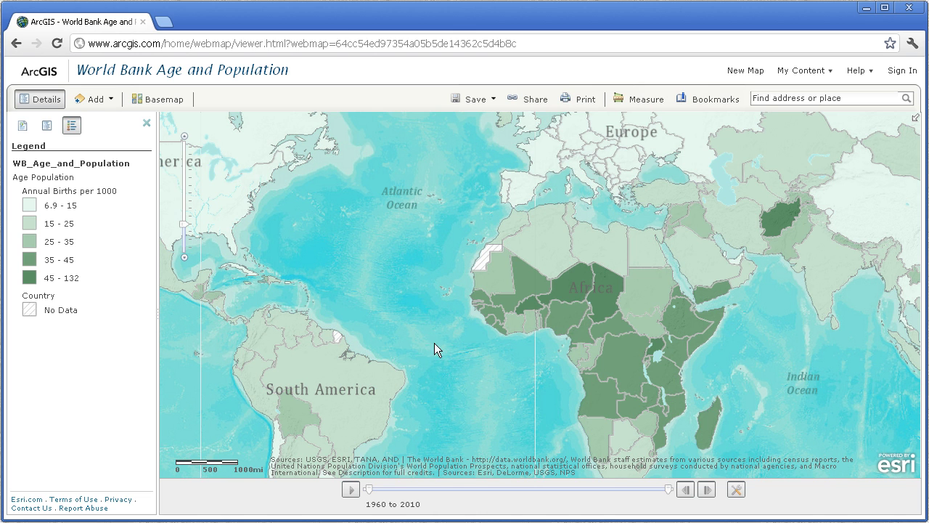
# Under Age Population, turn off Annual Births per 1000 and turn on Life Expectancy Total, showing its legend
pyautogui.click(47, 124)
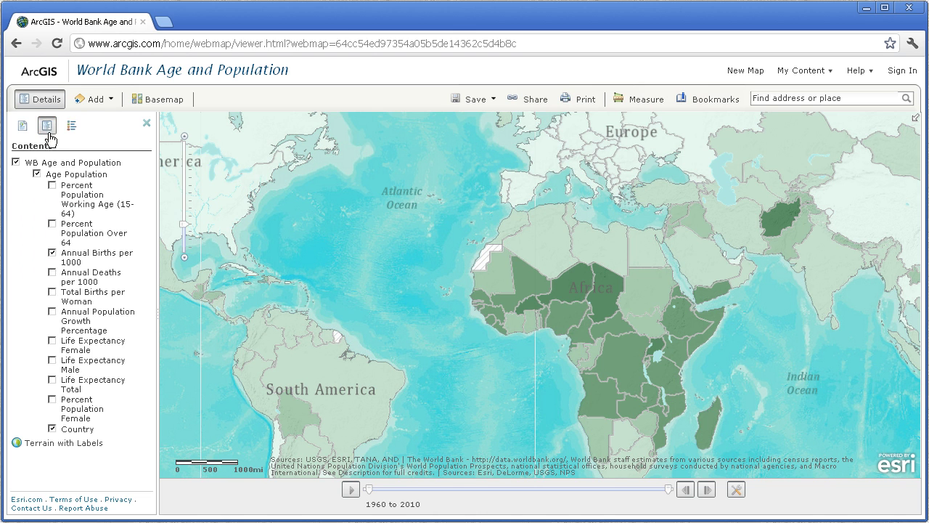
pyautogui.click(51, 253)
pyautogui.click(52, 379)
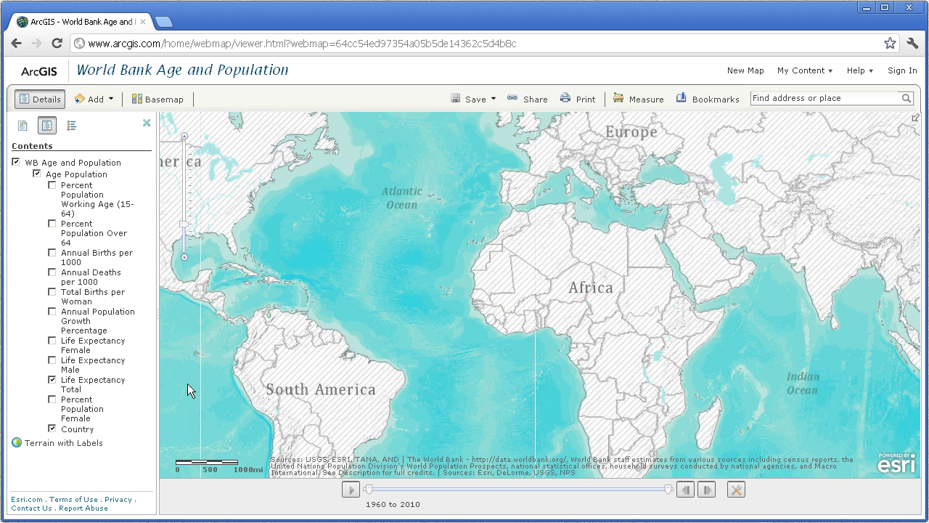
pyautogui.click(72, 127)
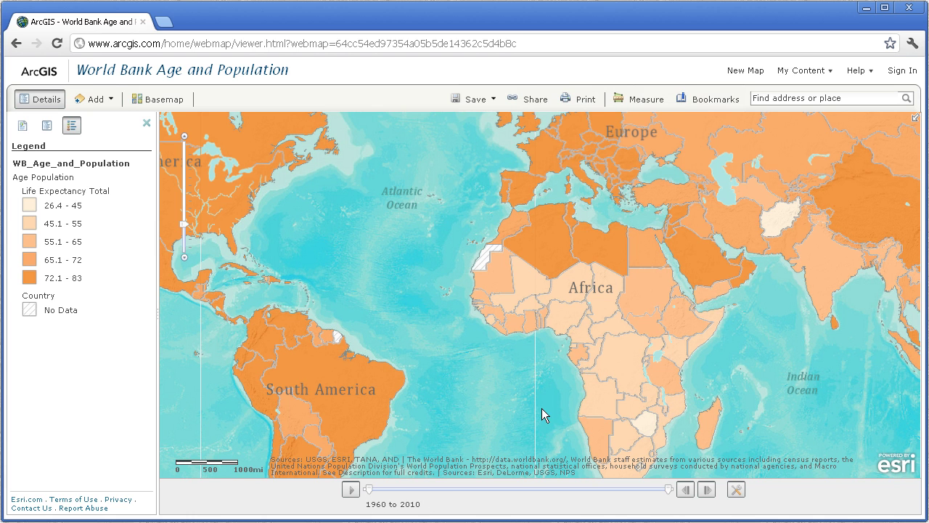
# Page through Germany's yearly Life Expectancy Total records from 1960 onward, dismissing the pop-up when done
pyautogui.click(570, 136)
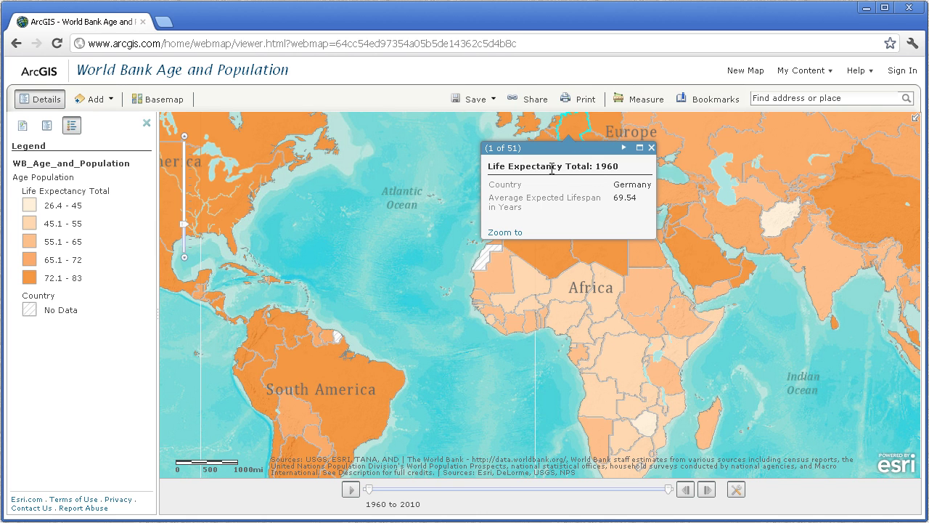
pyautogui.click(622, 148)
pyautogui.click(622, 148)
pyautogui.click(623, 149)
pyautogui.click(622, 149)
pyautogui.click(624, 150)
pyautogui.click(624, 149)
pyautogui.click(624, 149)
pyautogui.click(625, 150)
pyautogui.click(625, 150)
pyautogui.click(624, 149)
pyautogui.click(625, 149)
pyautogui.click(624, 149)
pyautogui.click(624, 149)
pyautogui.click(624, 150)
pyautogui.click(625, 149)
pyautogui.click(624, 150)
pyautogui.click(624, 150)
pyautogui.click(624, 150)
pyautogui.click(625, 149)
pyautogui.click(624, 149)
pyautogui.click(624, 150)
pyautogui.click(624, 149)
pyautogui.click(625, 150)
pyautogui.click(624, 150)
pyautogui.click(624, 150)
pyautogui.click(625, 150)
pyautogui.click(625, 149)
pyautogui.click(625, 149)
pyautogui.click(624, 149)
pyautogui.click(625, 150)
pyautogui.click(650, 149)
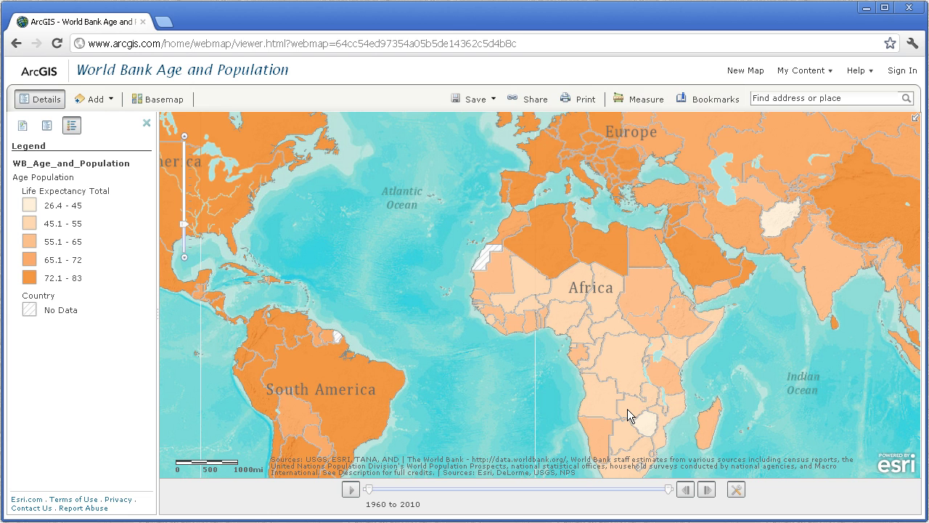
# Page through Zambia's yearly Life Expectancy Total records from 1960 onward, dismissing the pop-up when done
pyautogui.click(627, 409)
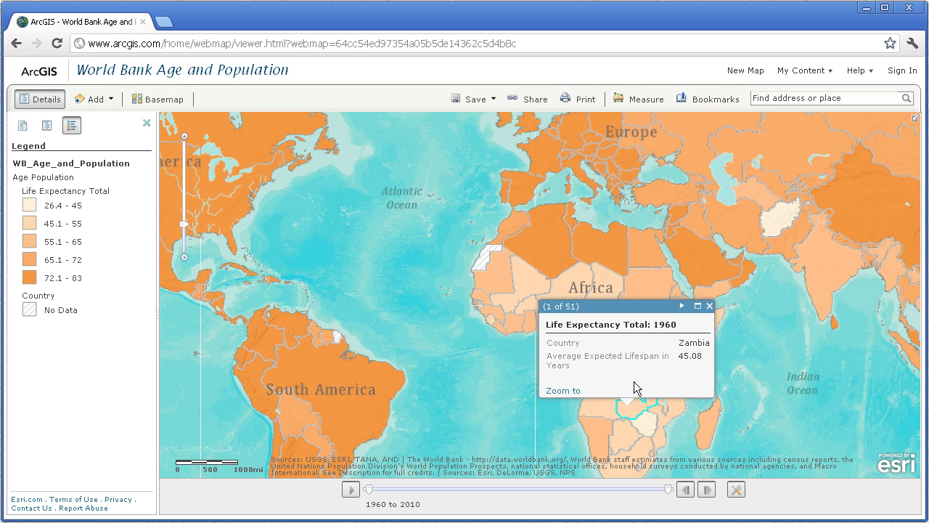
pyautogui.click(681, 307)
pyautogui.click(681, 307)
pyautogui.click(682, 306)
pyautogui.click(681, 307)
pyautogui.click(682, 306)
pyautogui.click(682, 306)
pyautogui.click(681, 306)
pyautogui.click(682, 306)
pyautogui.click(681, 306)
pyautogui.click(682, 307)
pyautogui.click(682, 307)
pyautogui.doubleClick(681, 306)
pyautogui.tripleClick(681, 306)
pyautogui.tripleClick(682, 306)
pyautogui.tripleClick(682, 306)
pyautogui.tripleClick(682, 307)
pyautogui.tripleClick(682, 307)
pyautogui.doubleClick(682, 307)
pyautogui.tripleClick(682, 307)
pyautogui.doubleClick(682, 306)
pyautogui.doubleClick(682, 306)
pyautogui.tripleClick(681, 306)
pyautogui.tripleClick(682, 306)
pyautogui.doubleClick(682, 306)
pyautogui.click(669, 307)
pyautogui.click(709, 305)
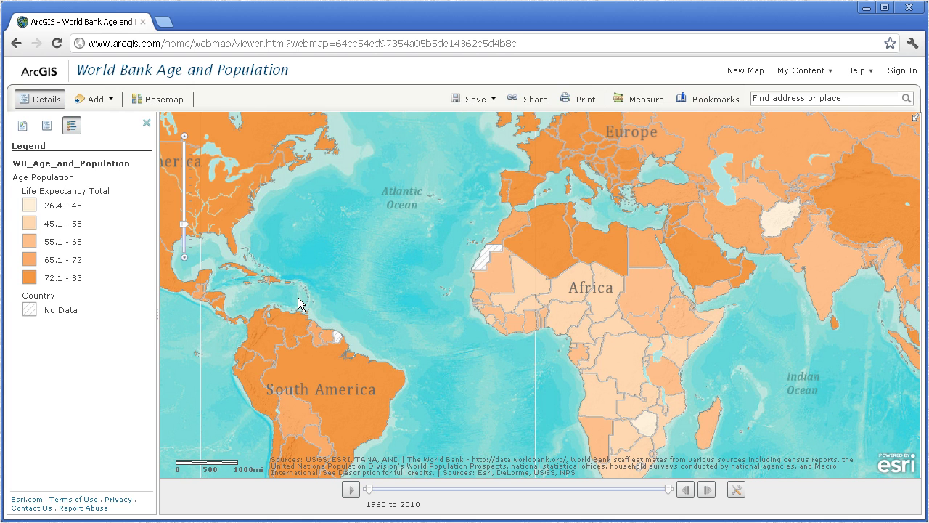
# List the map contents and play the 1960 to 2010 time animation, examining life expectancy across Asia, Europe, Africa and the Americas
pyautogui.click(46, 125)
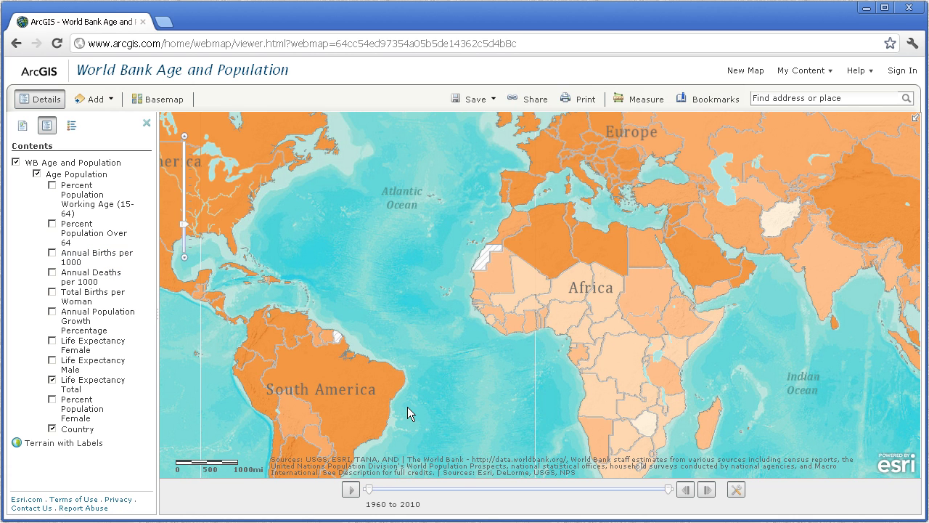
pyautogui.click(348, 491)
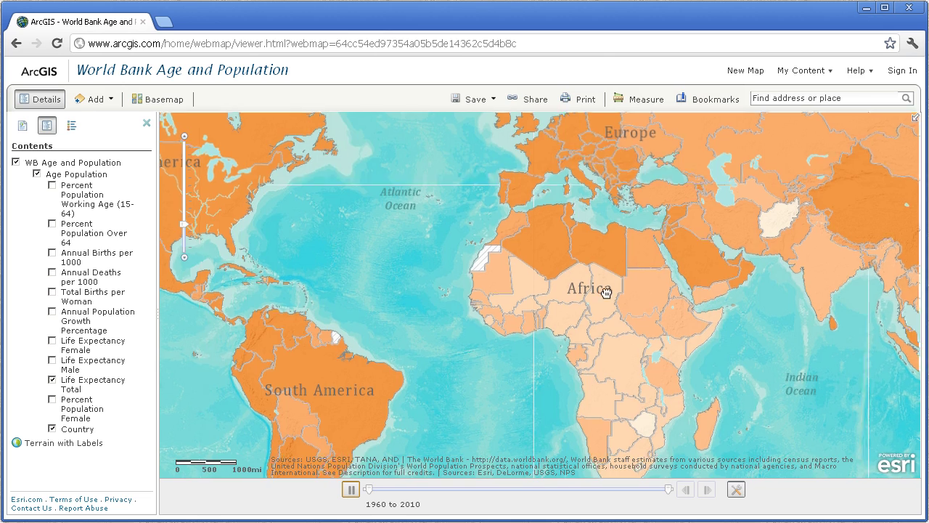
pyautogui.moveTo(627, 270); pyautogui.dragTo(540, 324)
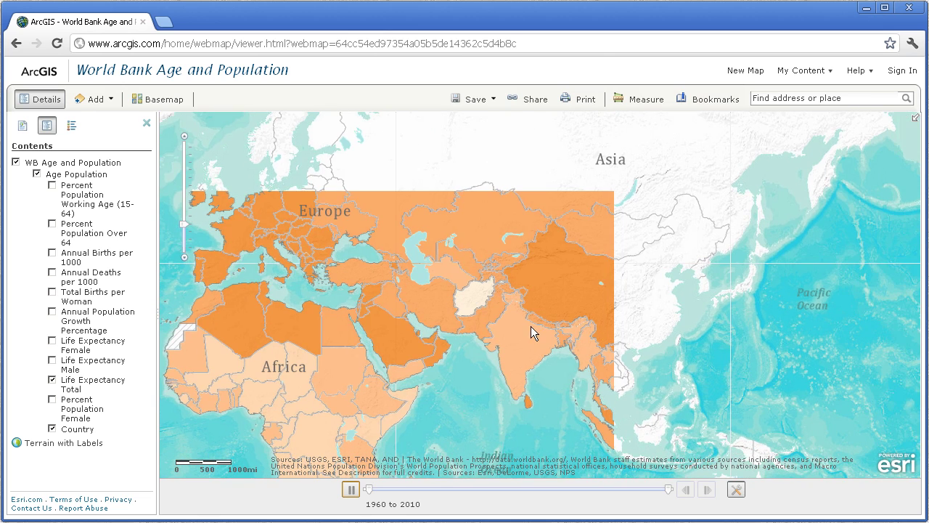
pyautogui.moveTo(357, 294); pyautogui.dragTo(583, 326)
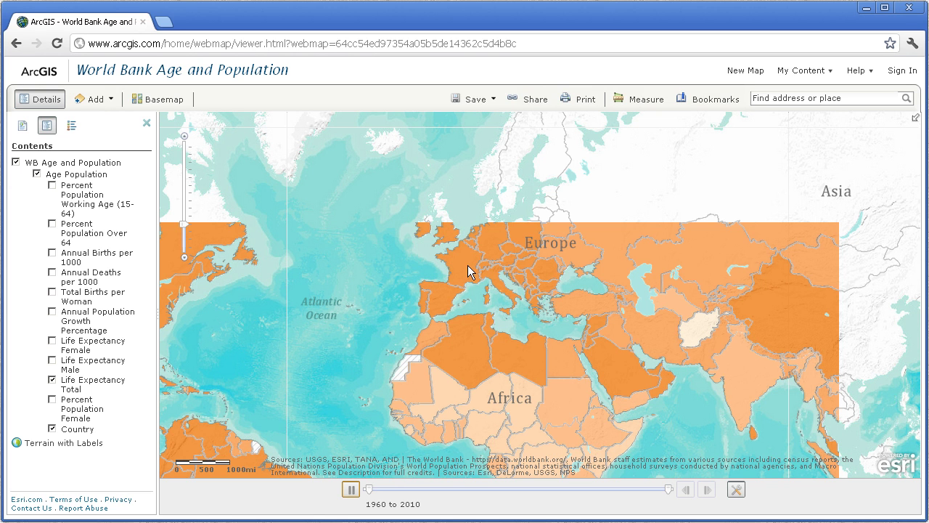
pyautogui.moveTo(246, 290); pyautogui.dragTo(539, 271)
pyautogui.moveTo(607, 344); pyautogui.dragTo(567, 272)
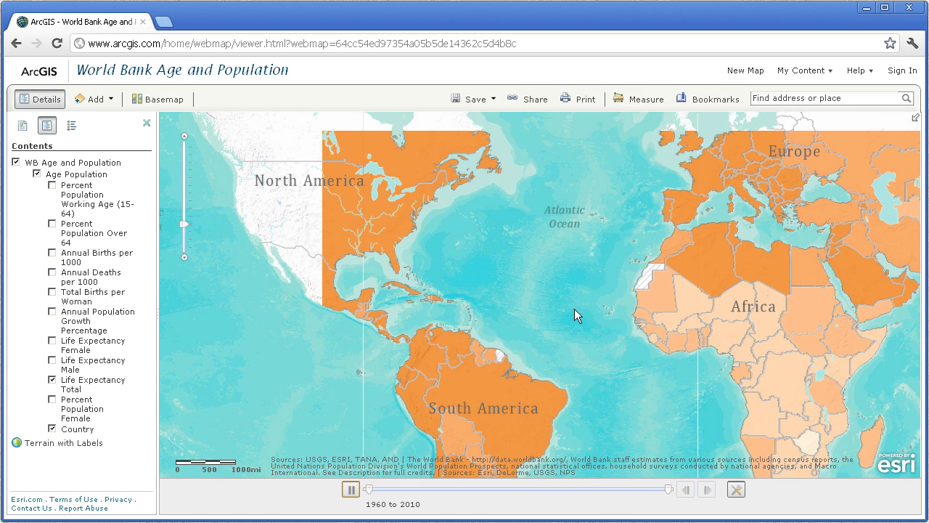